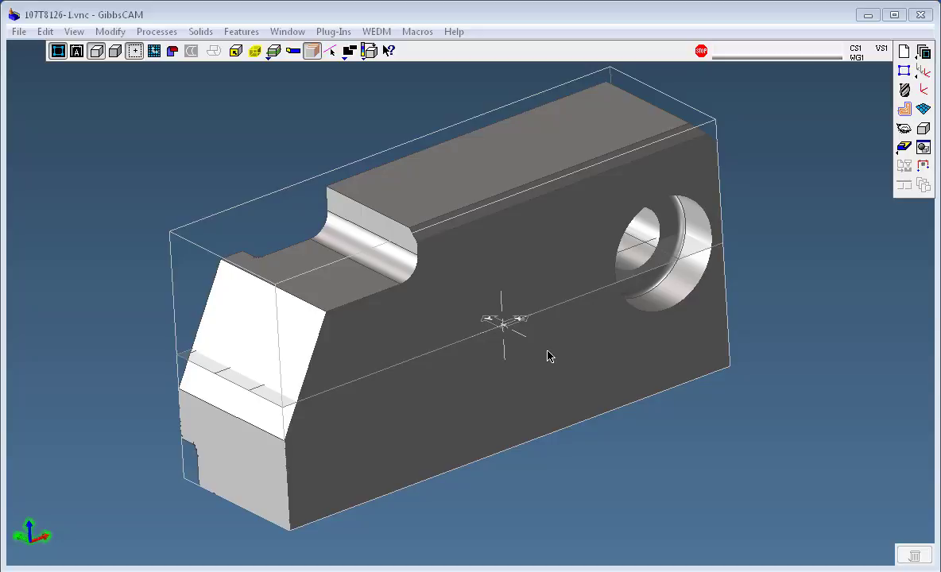
- Align the narrow diagonal face at the part's nose to the coordinate system and shrink-wrap the stock around the solid
middle_drag(525, 199, 599, 237)
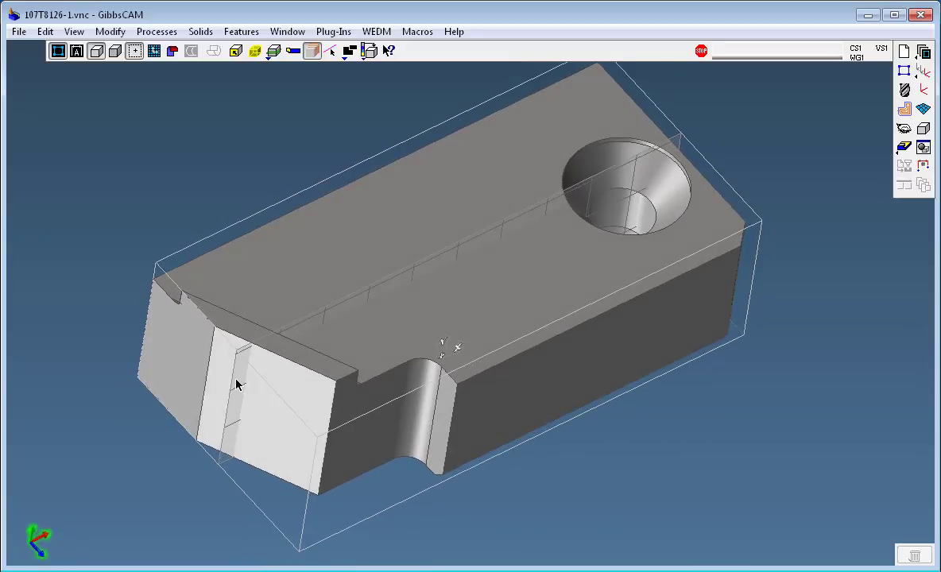
click(235, 51)
click(251, 338)
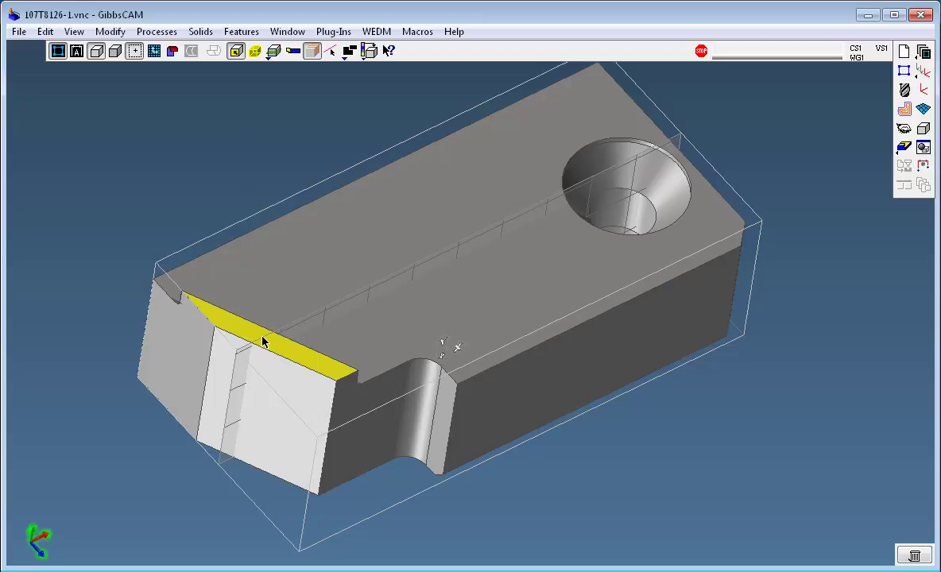
right_click(265, 336)
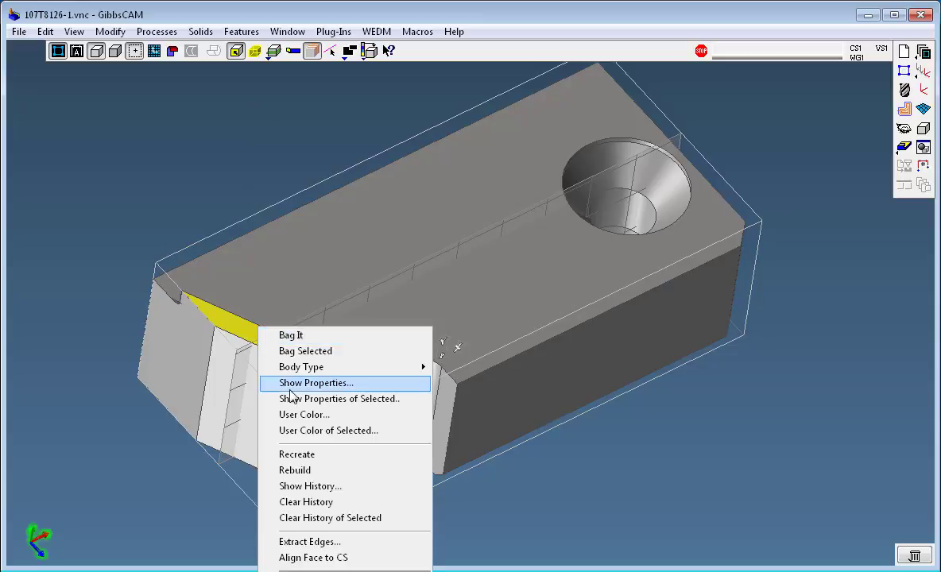
click(357, 558)
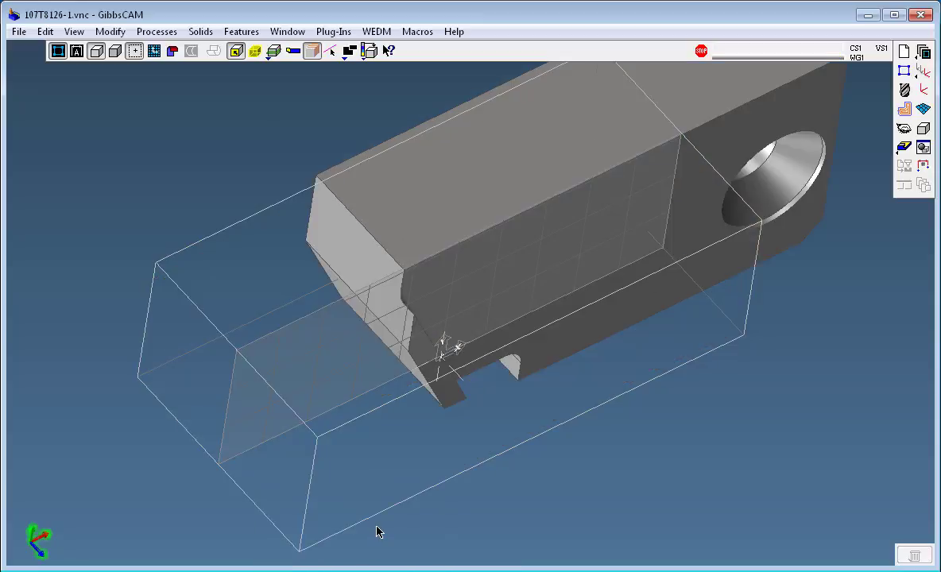
click(74, 31)
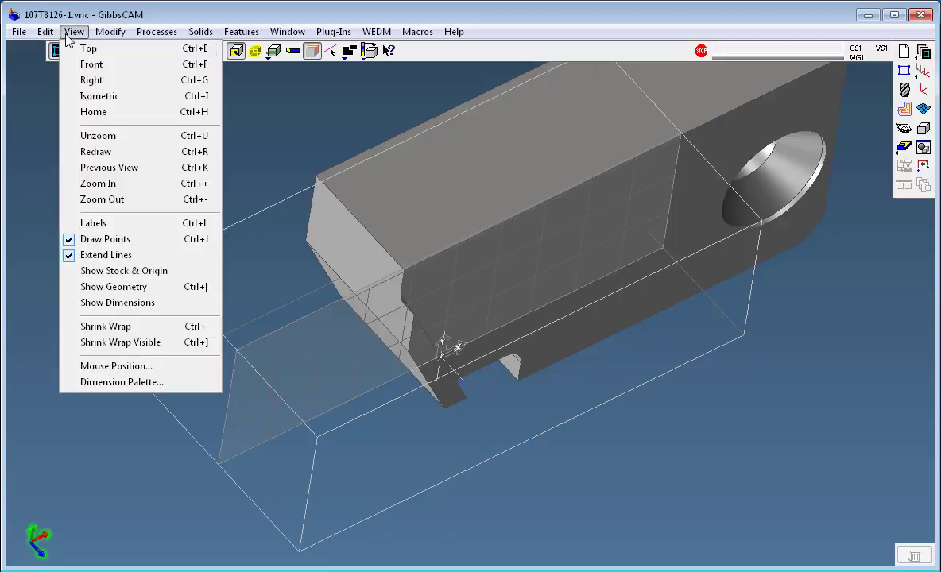
click(131, 326)
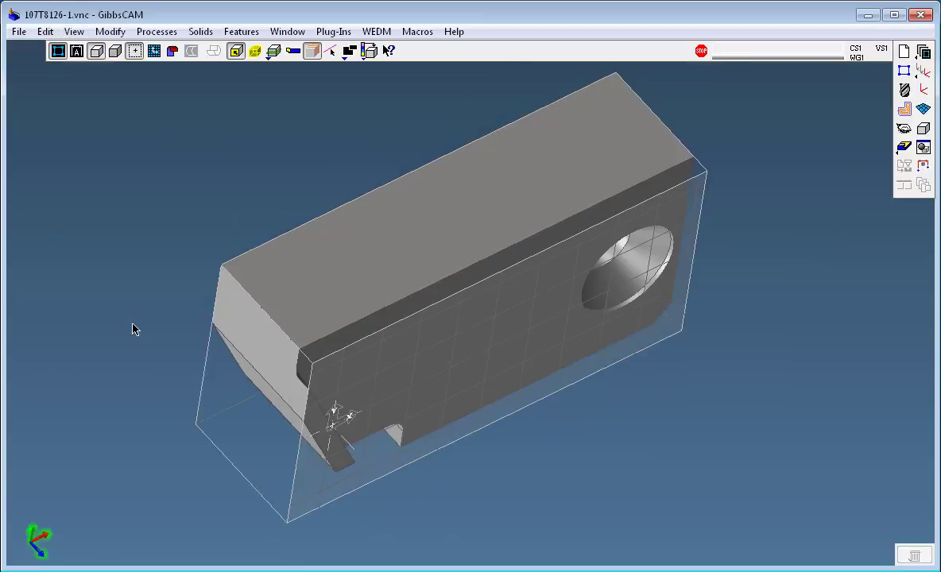
- Move the part origin to the stock's corner beside the nose at X -0.22623, Y 0.66755, Z 0
click(904, 128)
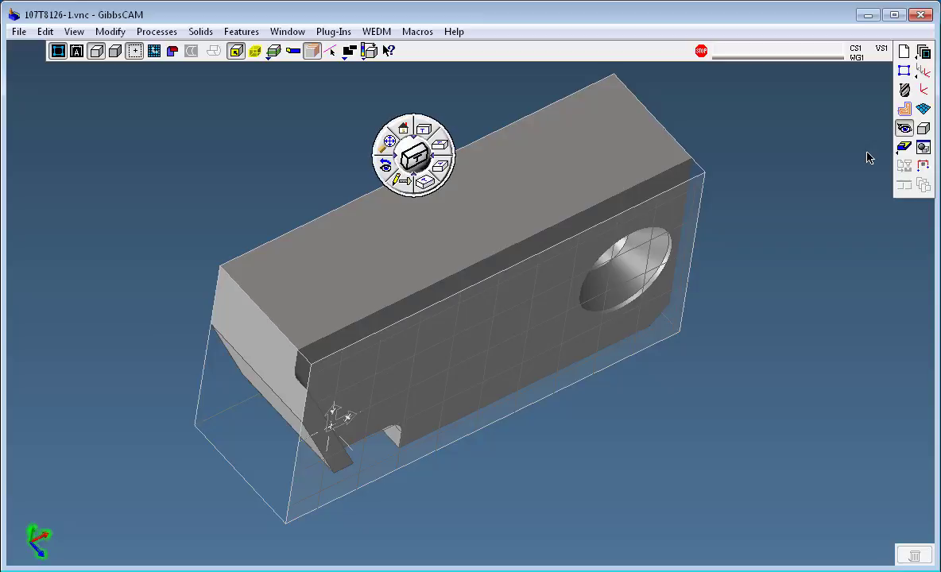
click(407, 176)
drag(635, 408, 164, 344)
drag(447, 347, 589, 393)
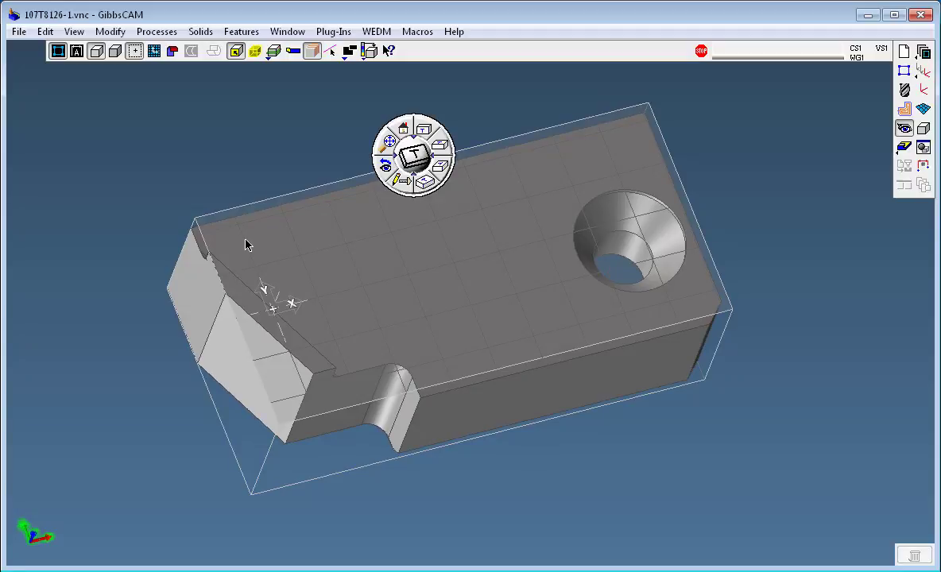
click(109, 32)
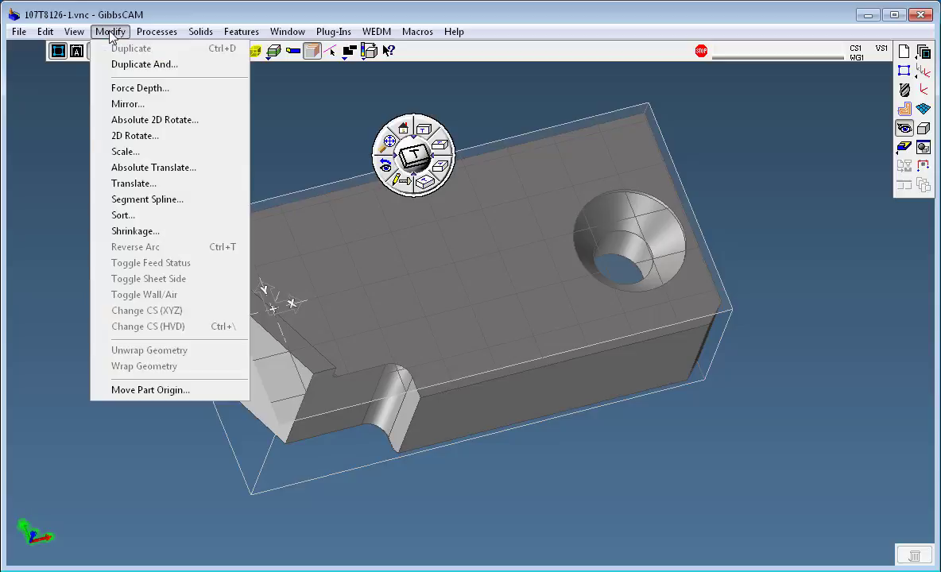
click(148, 389)
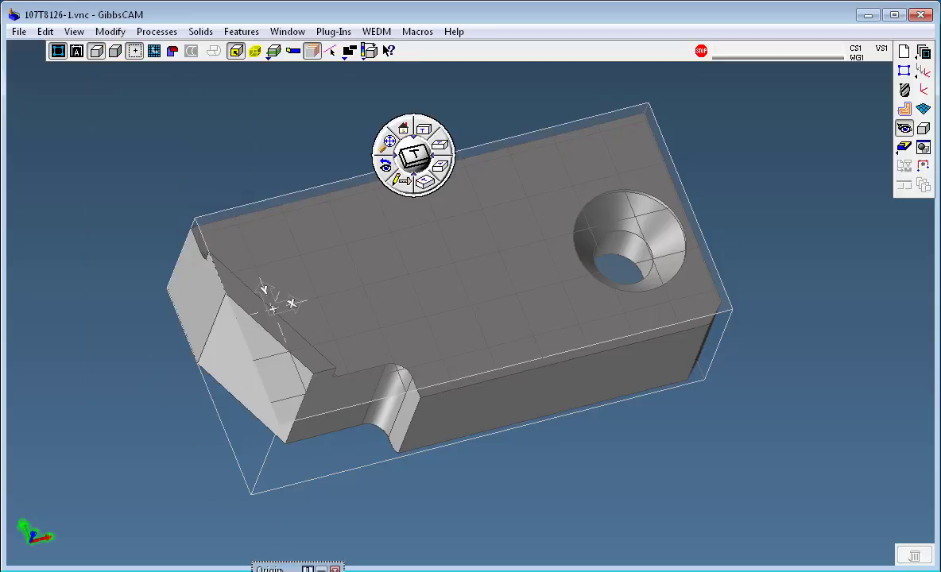
drag(51, 452, 47, 448)
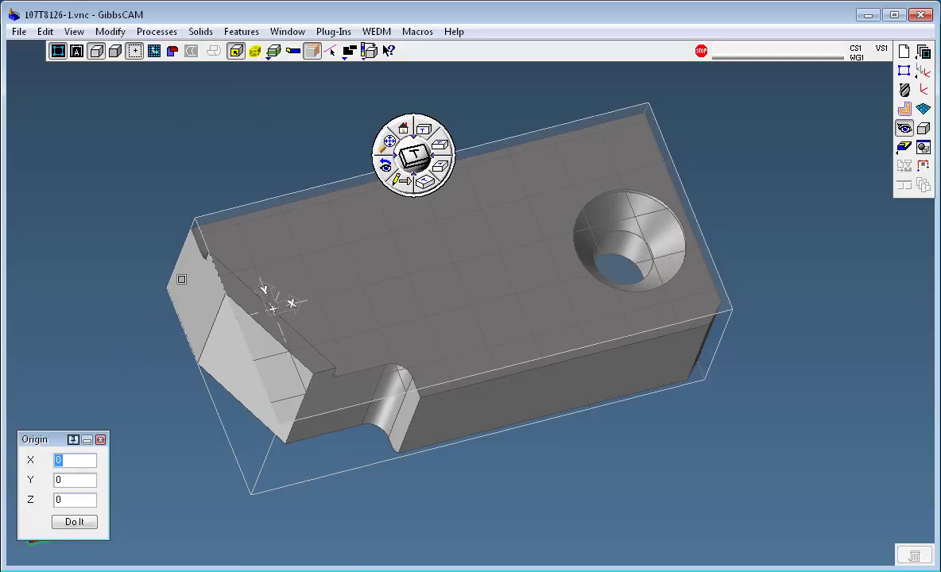
click(183, 298)
middle_drag(184, 294, 563, 546)
click(85, 482)
click(240, 294)
click(75, 523)
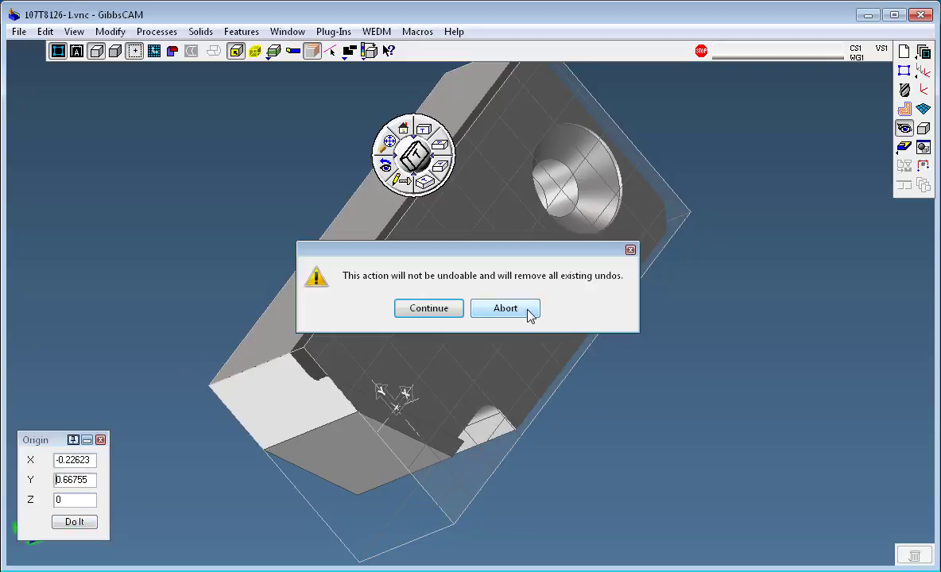
click(414, 303)
middle_drag(565, 443, 122, 187)
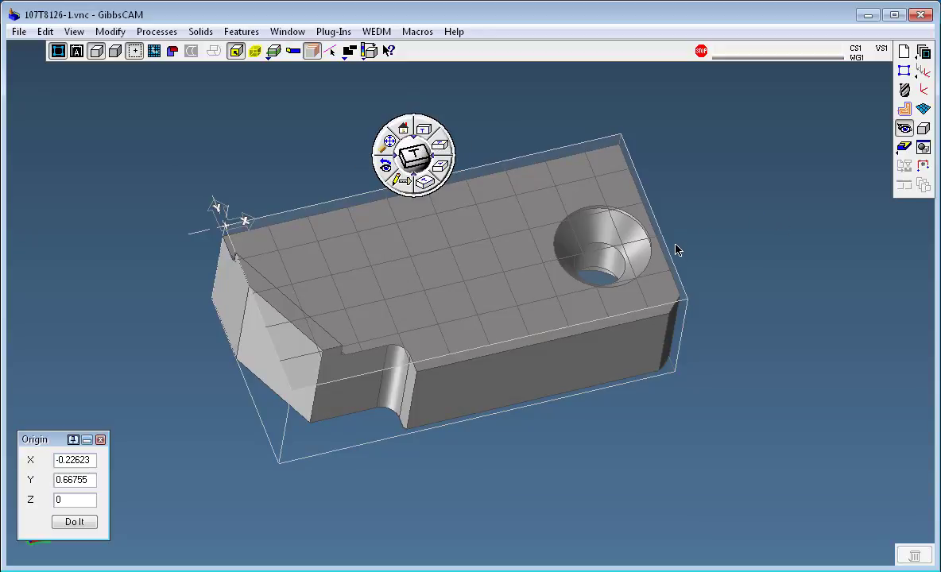
click(100, 441)
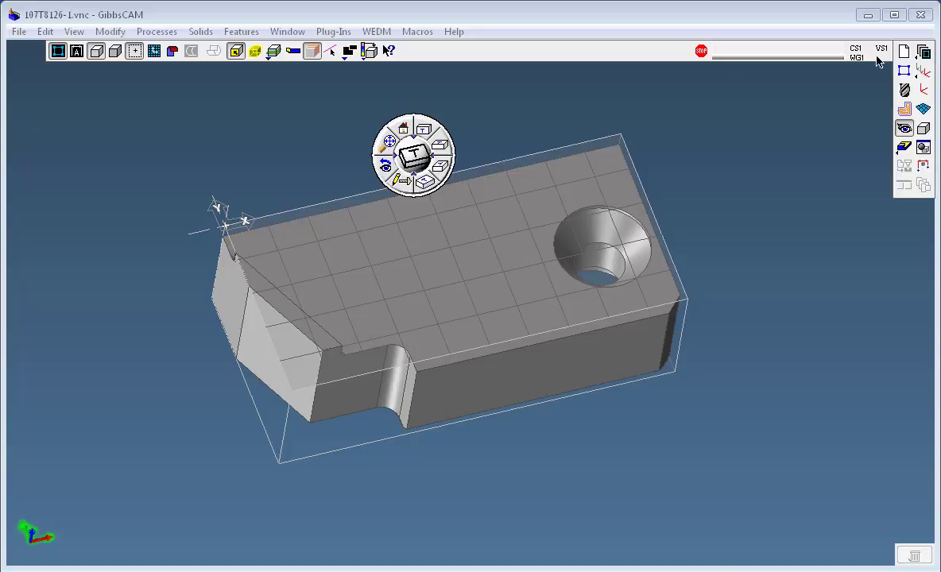
- Set the stock limits to +X 3, -X -.1 and -Y -1.5 in the document setup
click(904, 51)
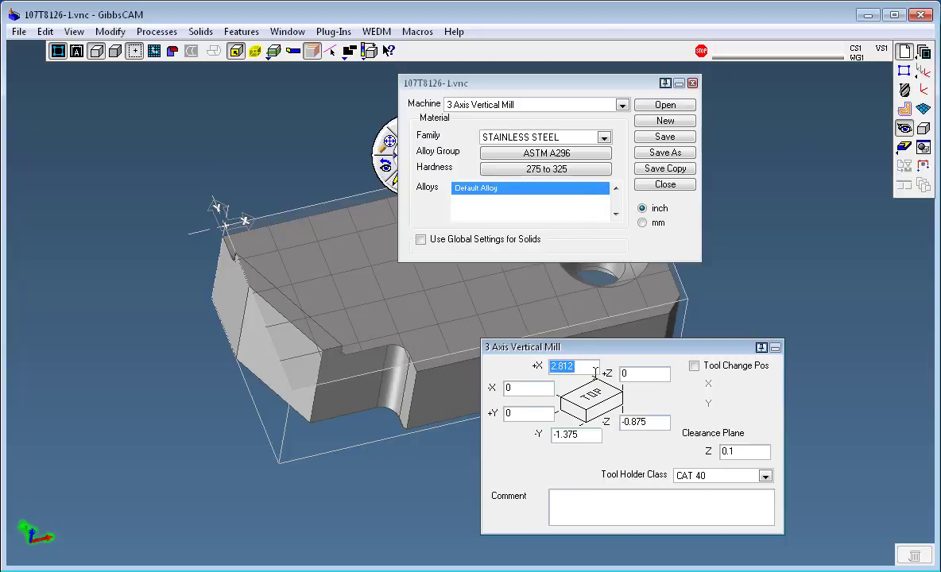
text(3)
click(552, 390)
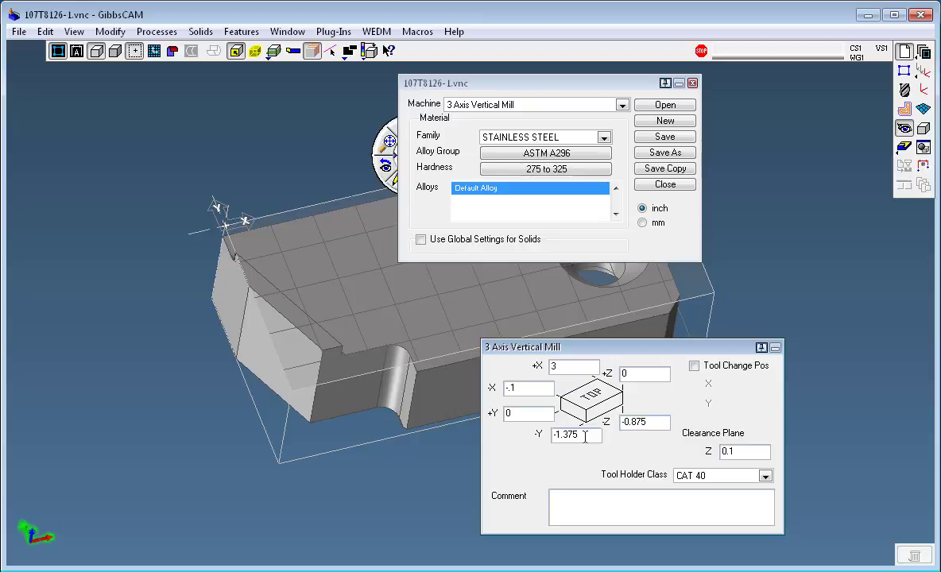
drag(578, 434, 559, 434)
text(5)
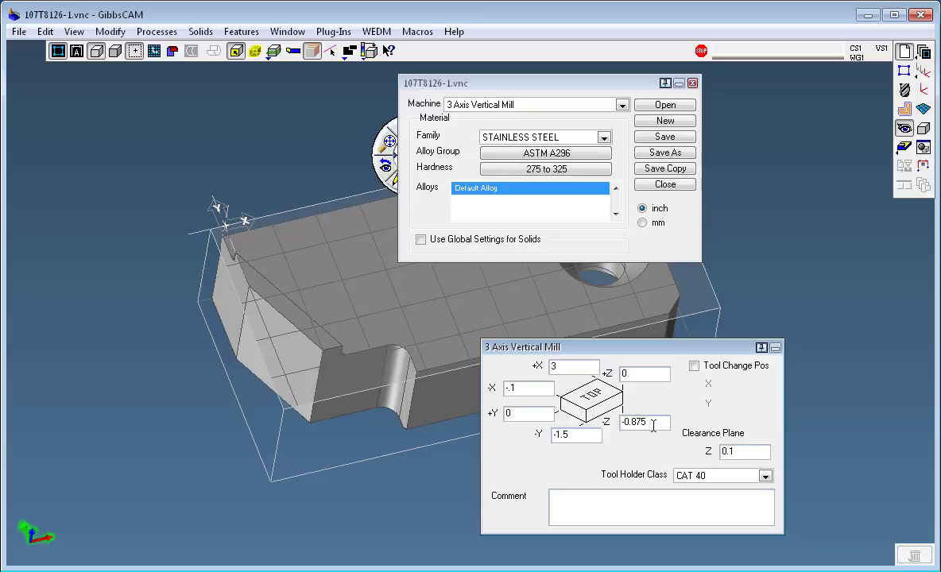
- Set the stock's +Z limit to 0.5 and -Z limit to -1, and close the document setup
click(653, 427)
drag(648, 421, 602, 411)
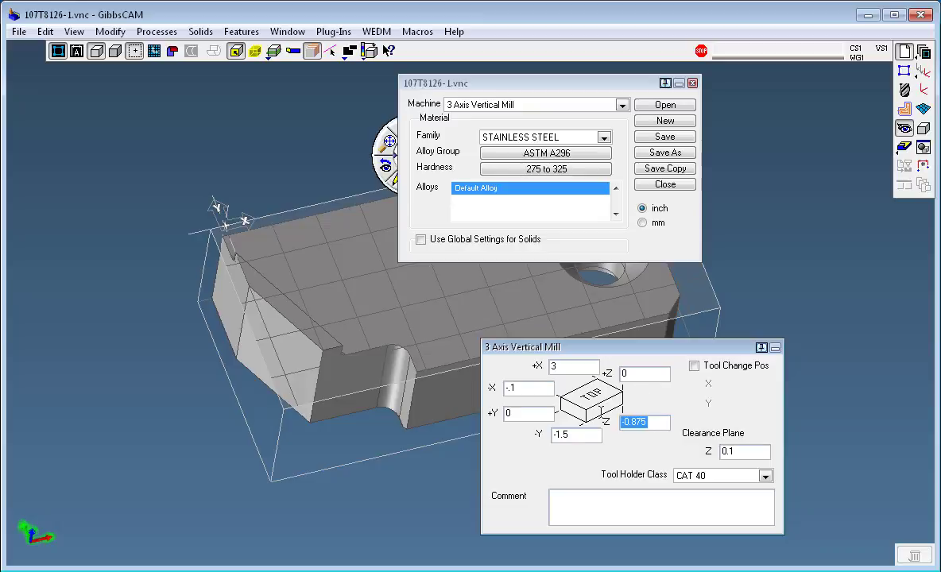
click(648, 376)
drag(650, 421, 623, 410)
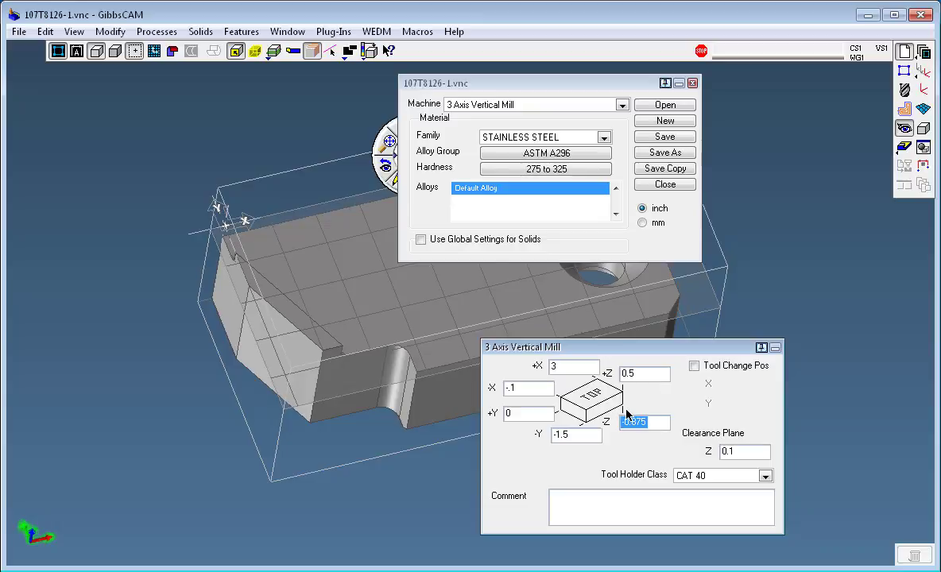
text(-1)
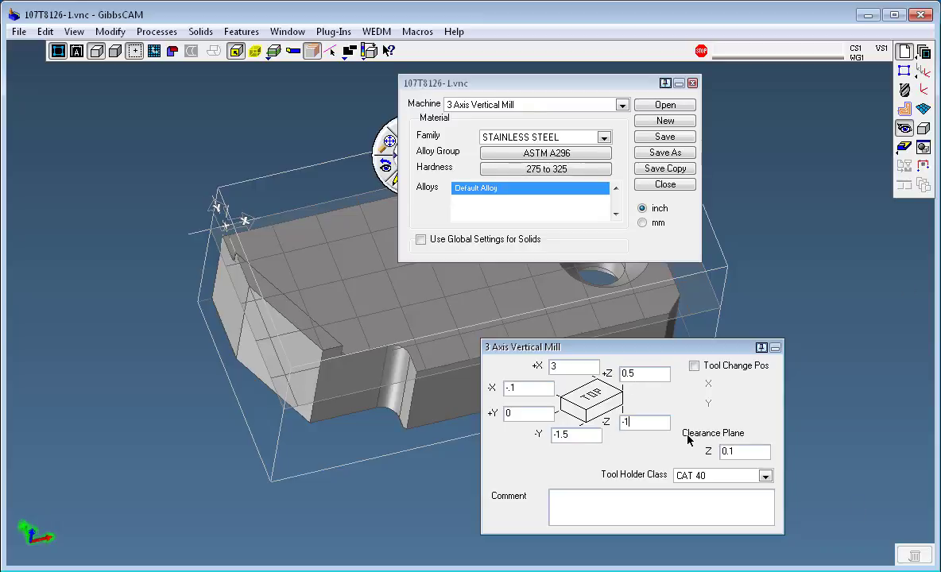
click(775, 348)
middle_drag(761, 374, 487, 410)
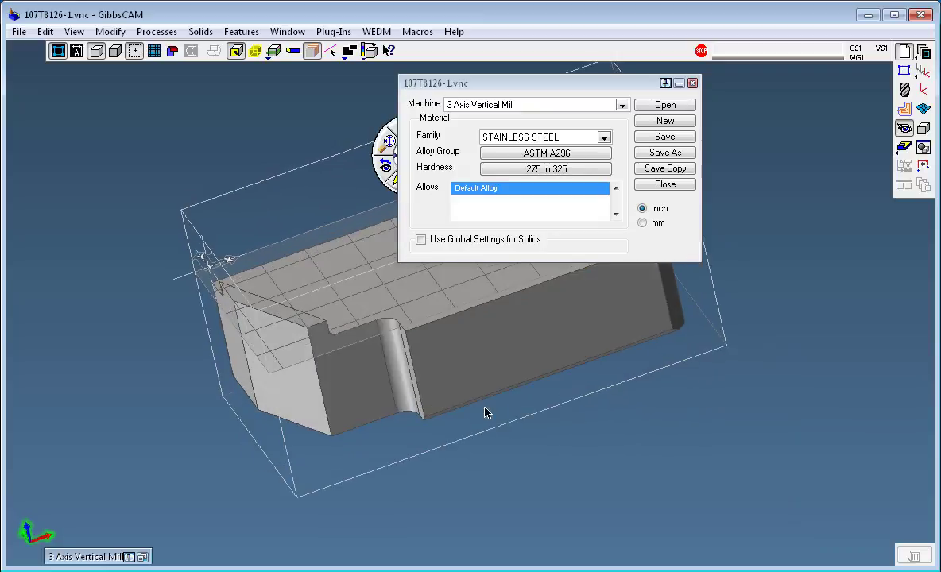
click(692, 82)
middle_drag(748, 173, 341, 294)
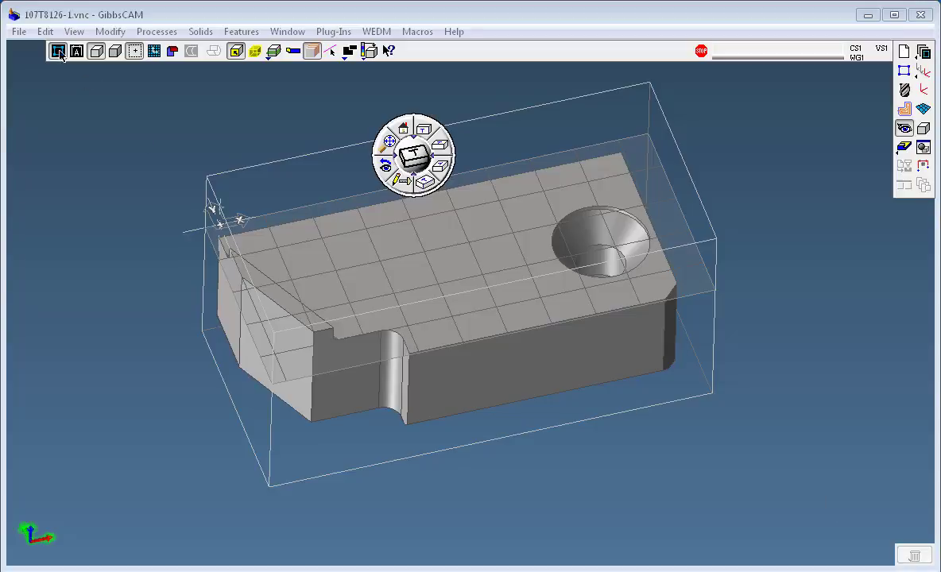
- Rearrange the tool list: 3-inch face mill at 1, 0.500 tools at 2 and 3, 0.344 tool at 5, 0.375 tool at 7
click(905, 90)
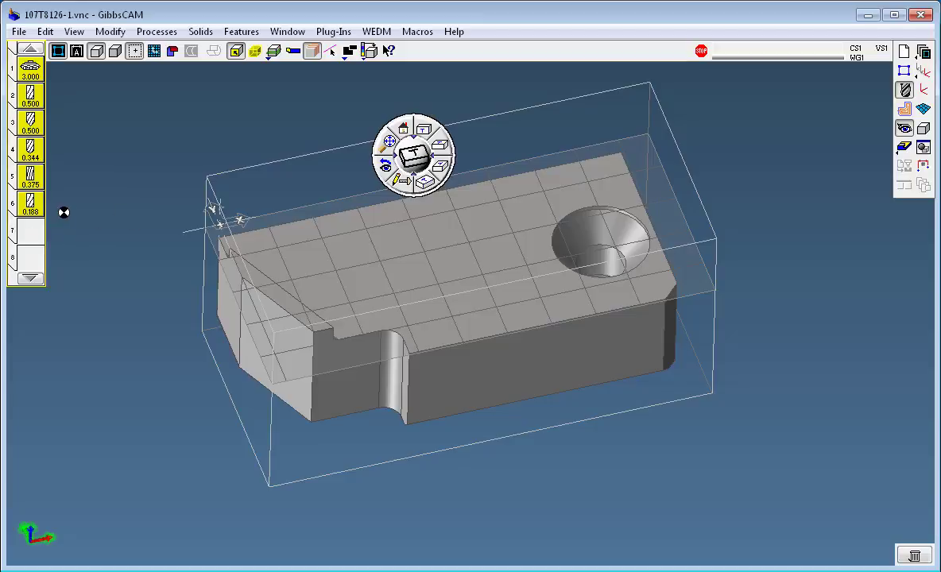
click(34, 255)
drag(35, 261, 32, 267)
double_click(27, 134)
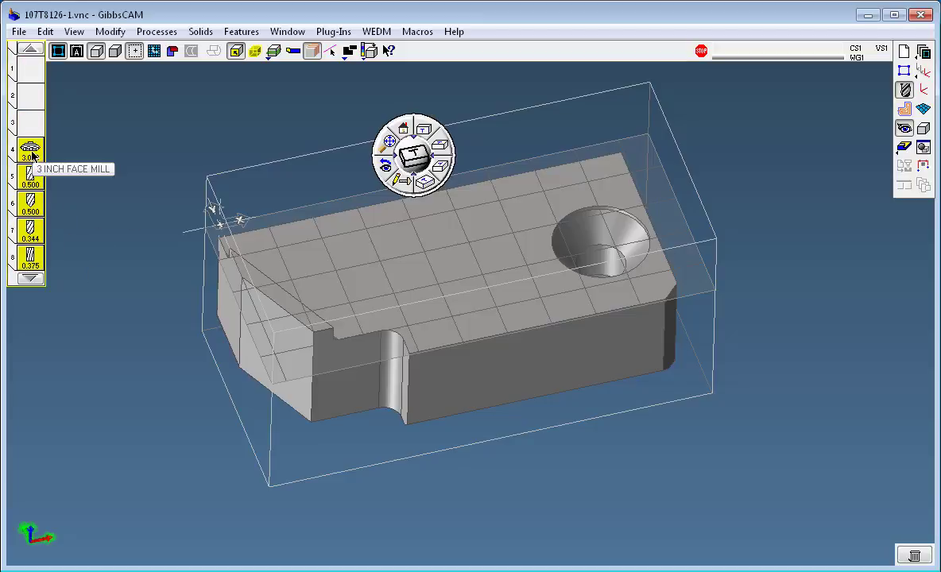
drag(30, 148, 29, 69)
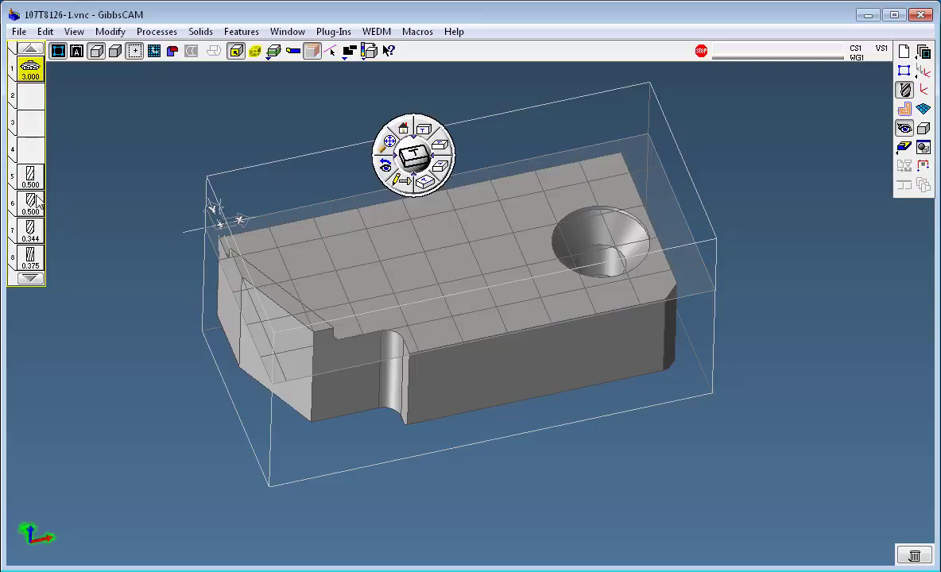
drag(36, 170, 40, 105)
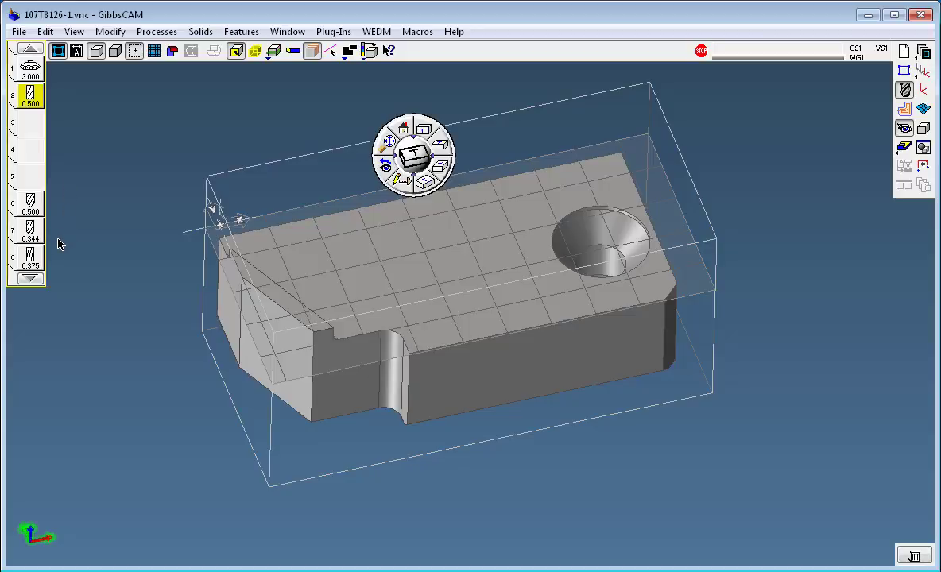
click(31, 200)
drag(32, 200, 31, 119)
drag(33, 211, 32, 178)
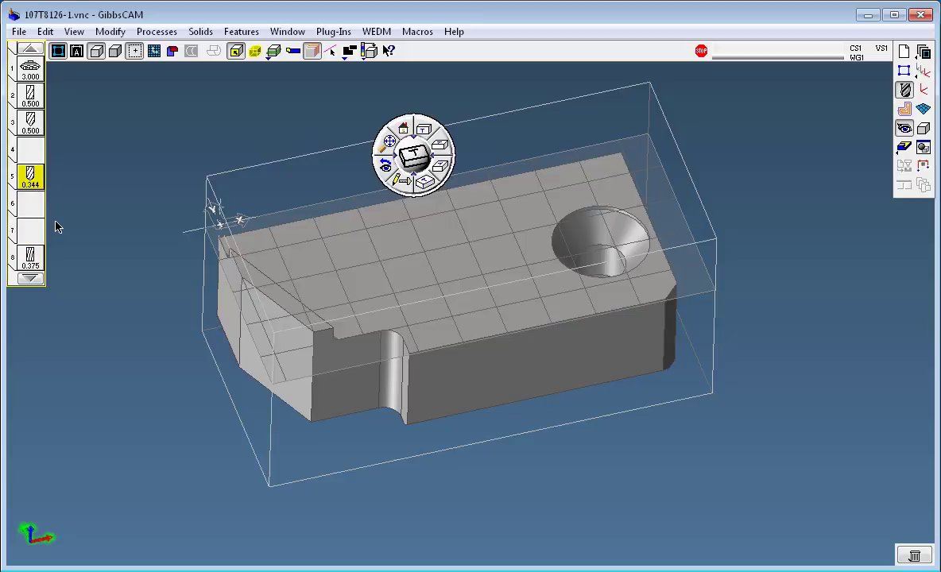
drag(32, 256, 33, 231)
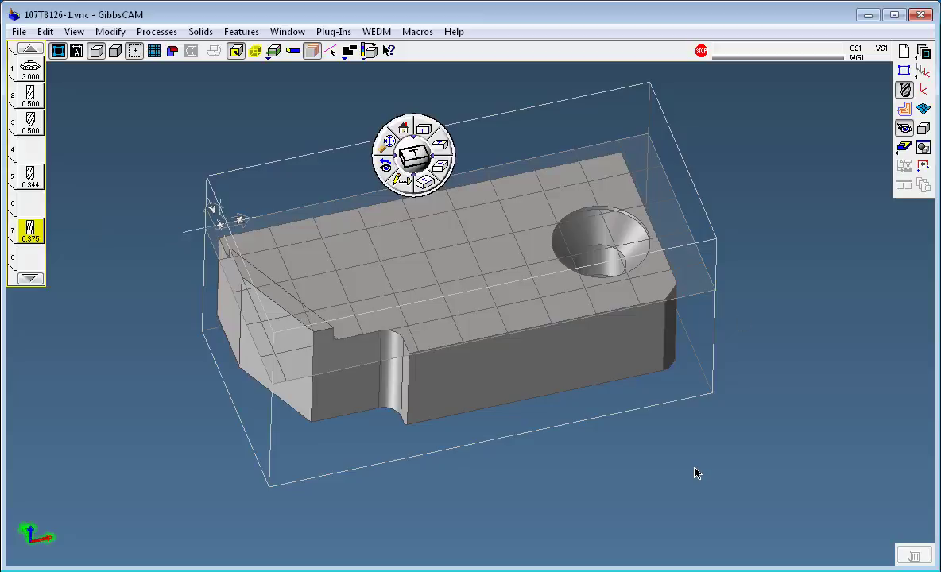
- Create a contour process with the 3-inch face mill for the line running lengthwise over the part
middle_drag(399, 371, 408, 398)
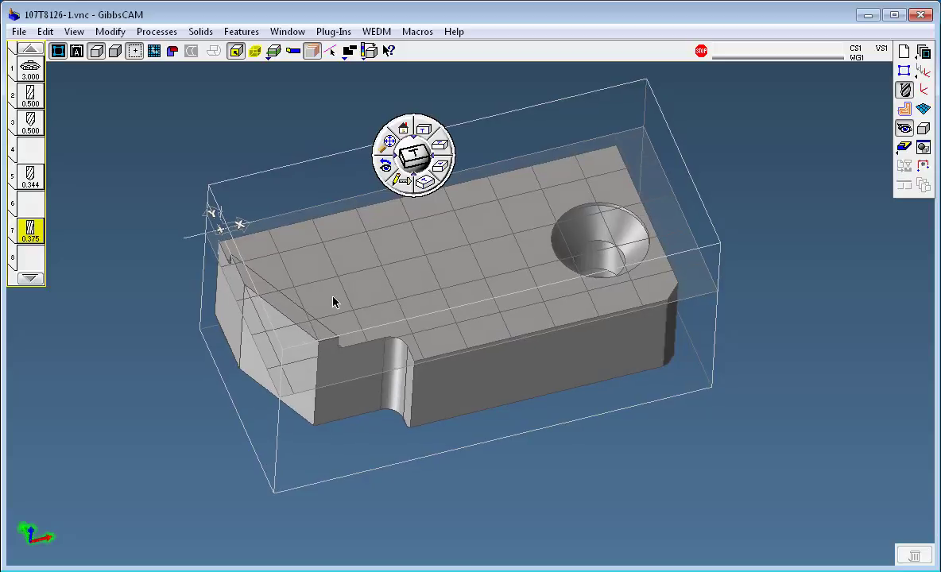
middle_drag(334, 302, 459, 310)
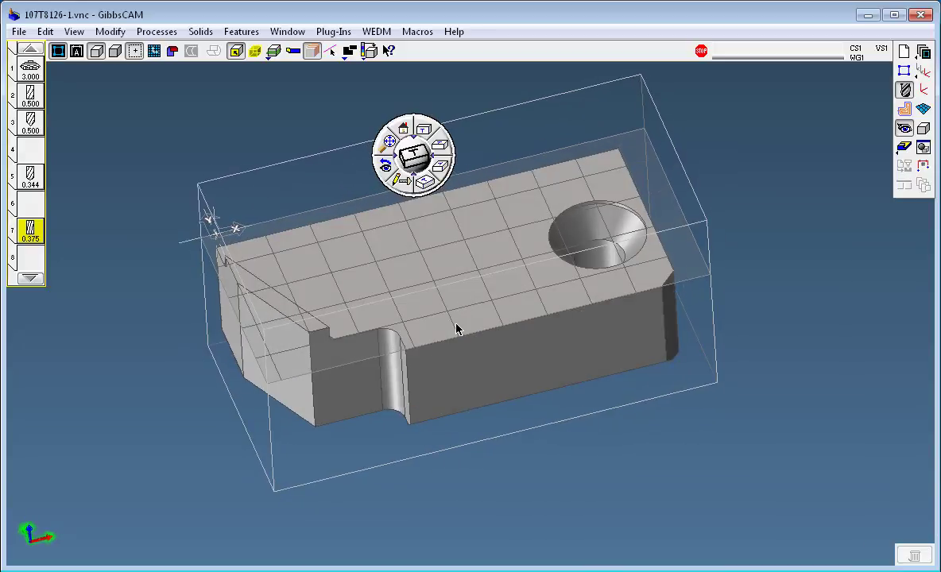
click(905, 109)
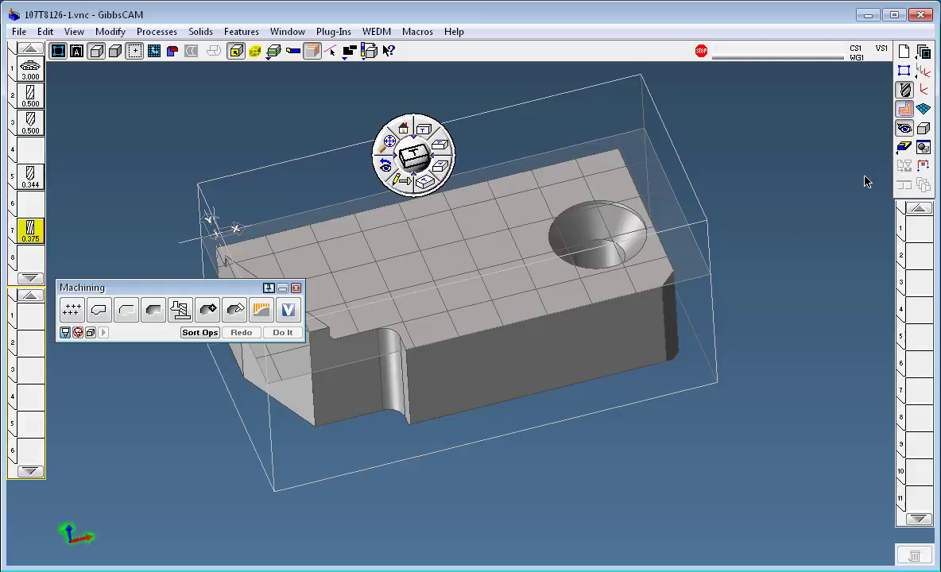
drag(205, 294, 197, 84)
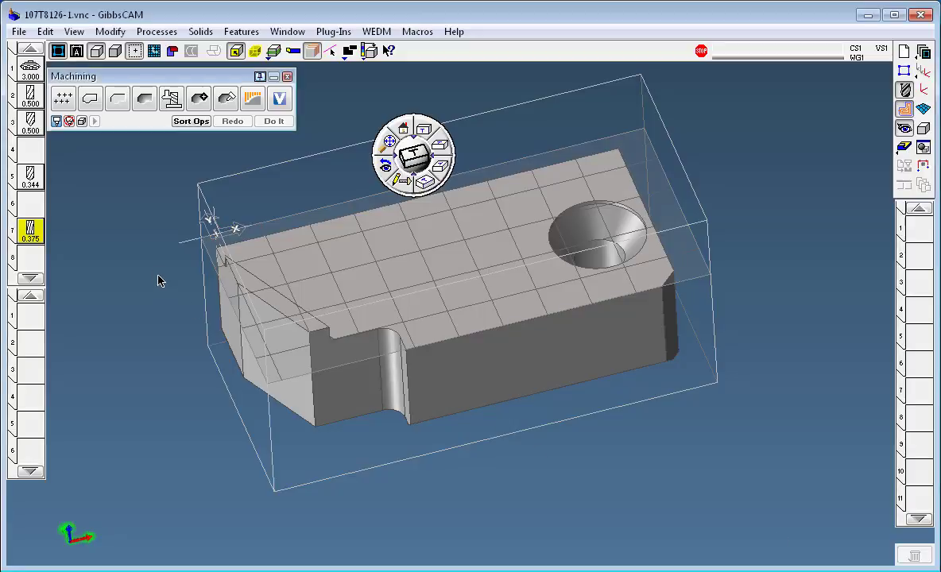
click(272, 430)
scroll(296, 412, down, 5)
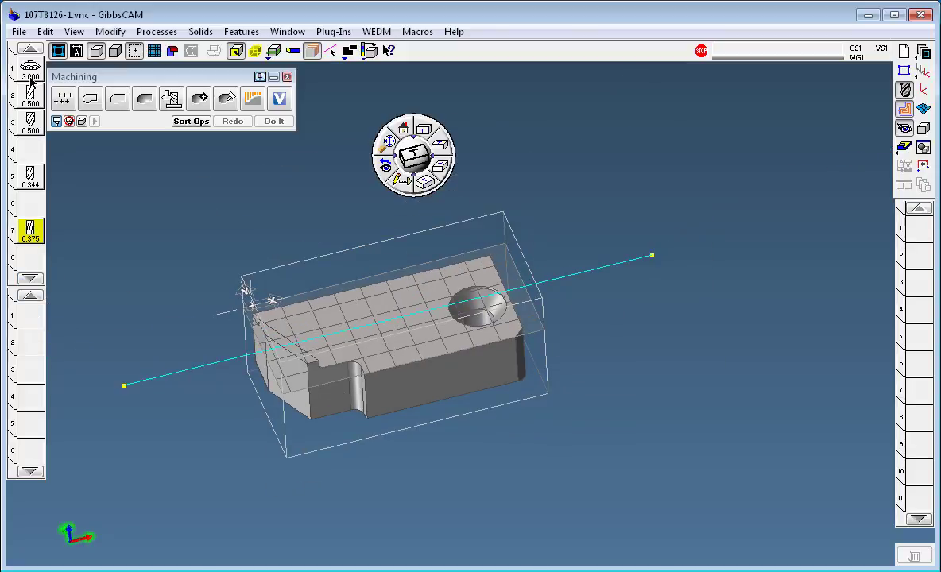
drag(30, 79, 33, 322)
drag(90, 97, 30, 314)
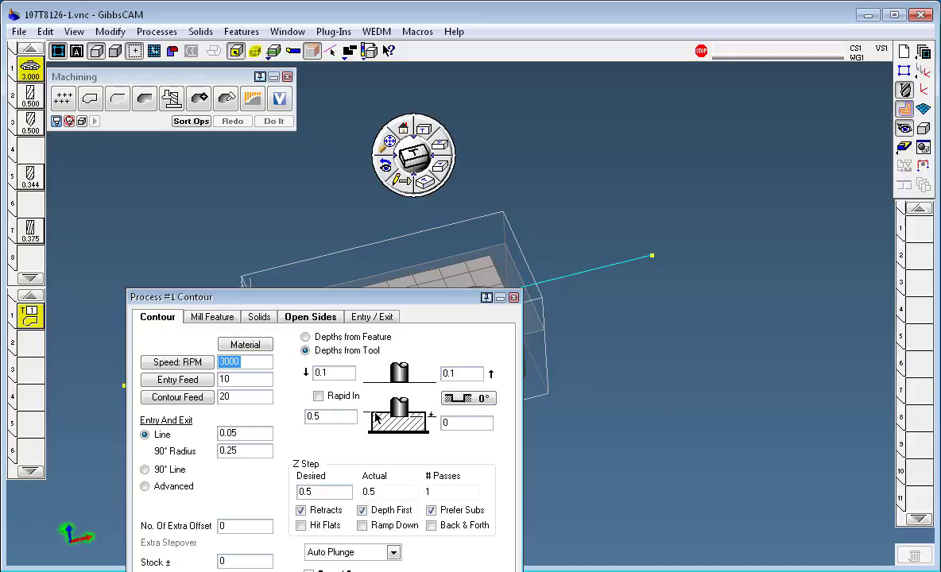
- Set the contour process to a desired Z step of 0.1 and Z stock of 0.01, with Ramp Down enabled
click(350, 493)
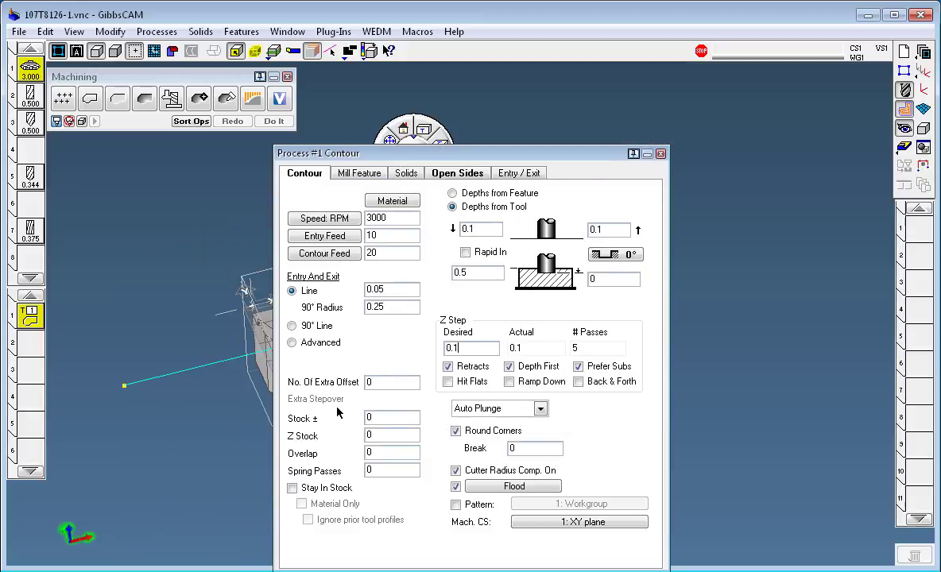
click(384, 434)
text(.01)
drag(631, 152, 559, 164)
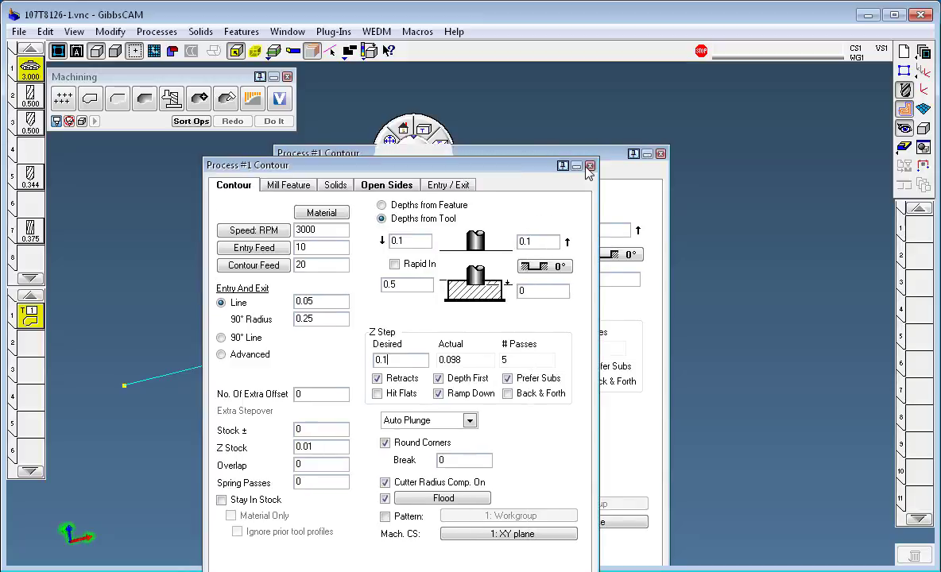
- Generate the face mill contour toolpath from the line running lengthwise over the part
click(561, 166)
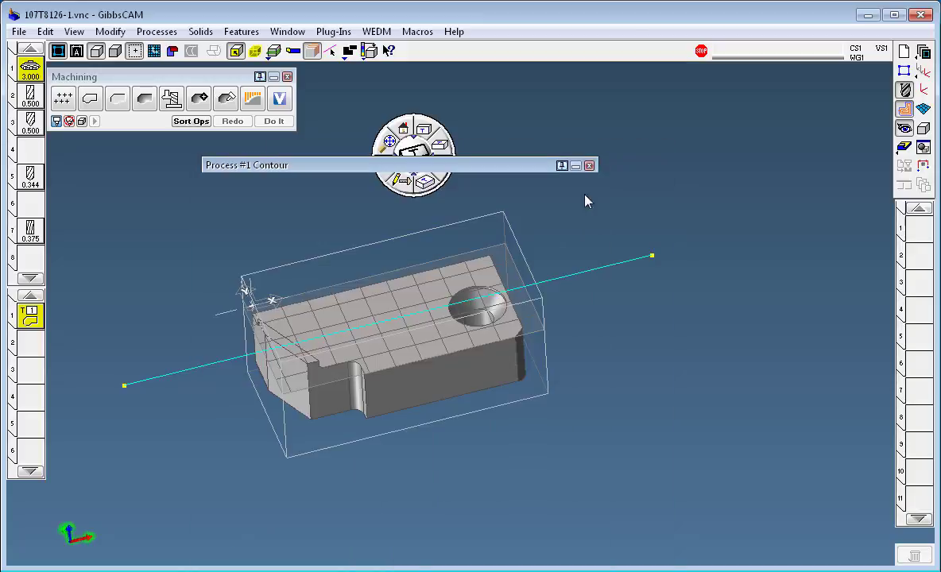
click(651, 259)
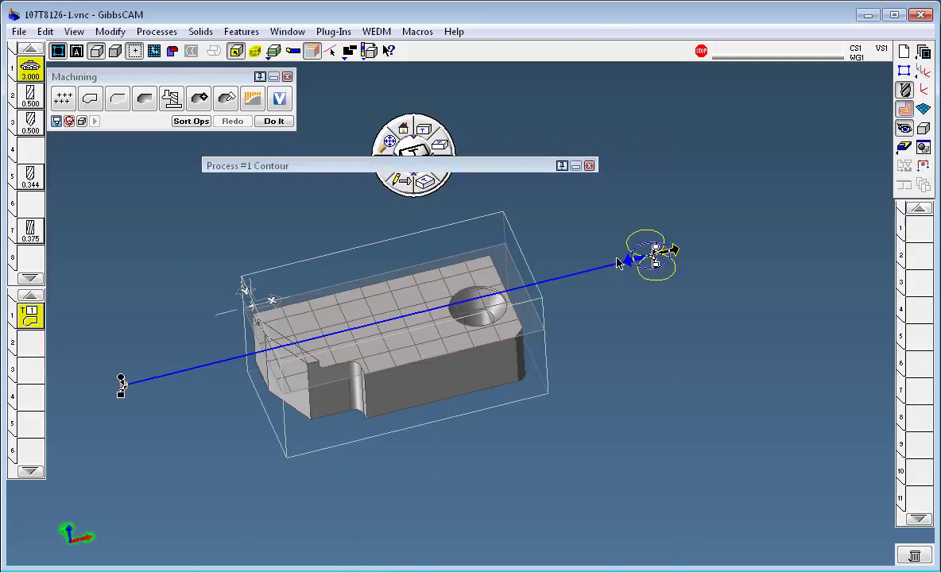
click(271, 127)
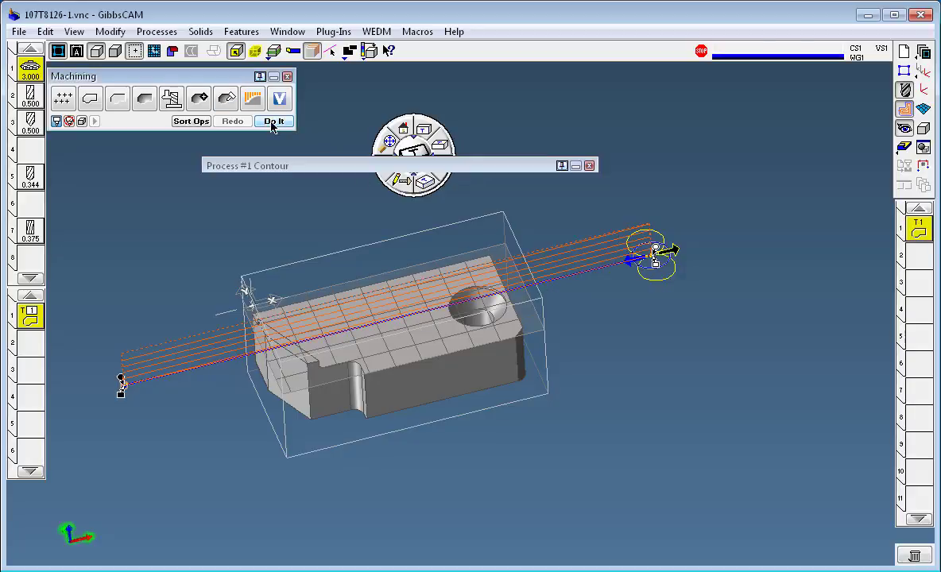
click(512, 569)
click(402, 448)
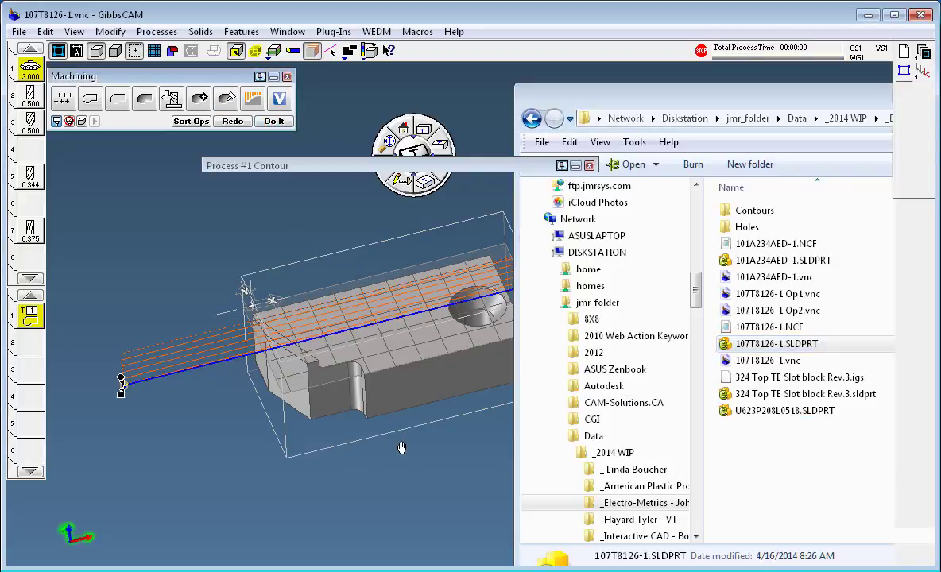
- Simulate the facing cut on the stock at full speed, replay it at a slower speed, and close the simulation
click(904, 148)
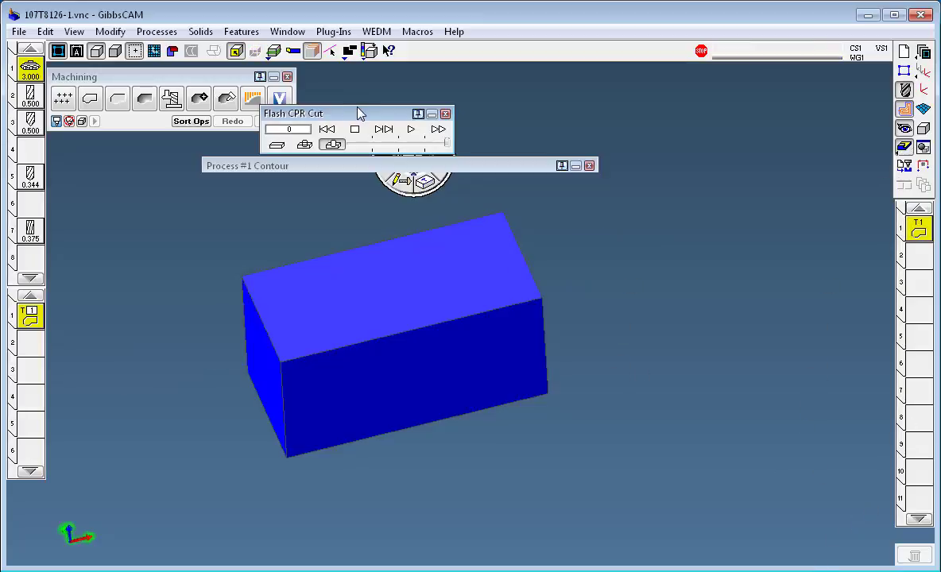
drag(362, 116, 737, 483)
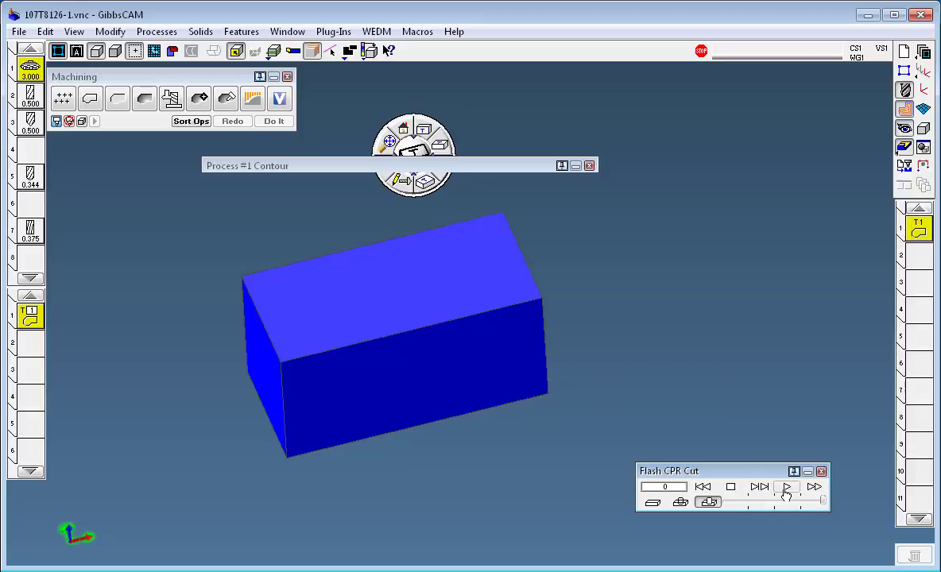
click(786, 488)
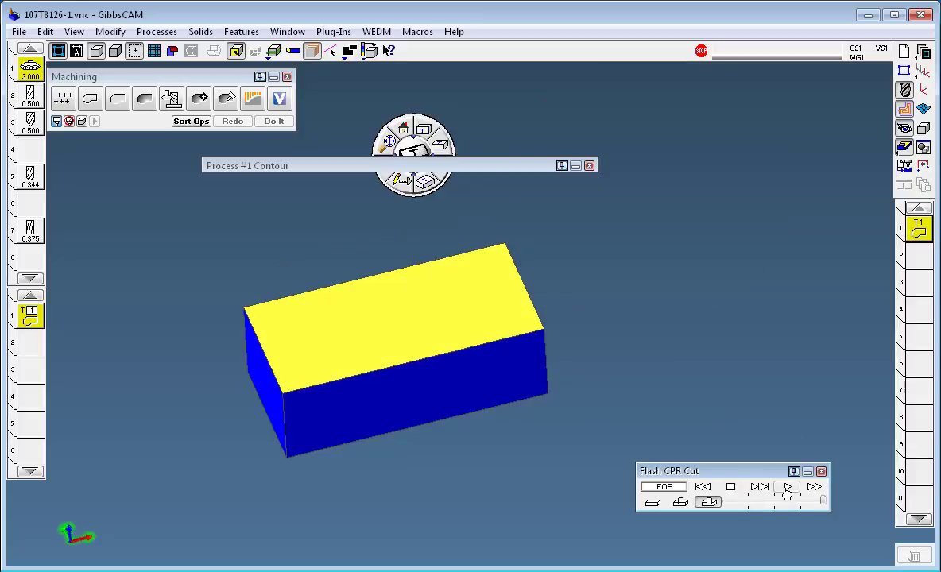
click(744, 501)
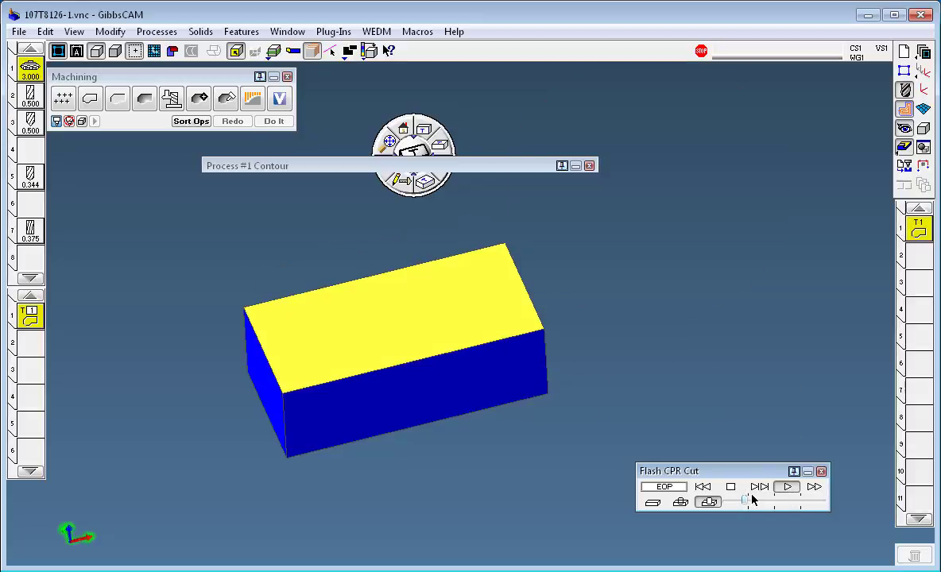
click(702, 487)
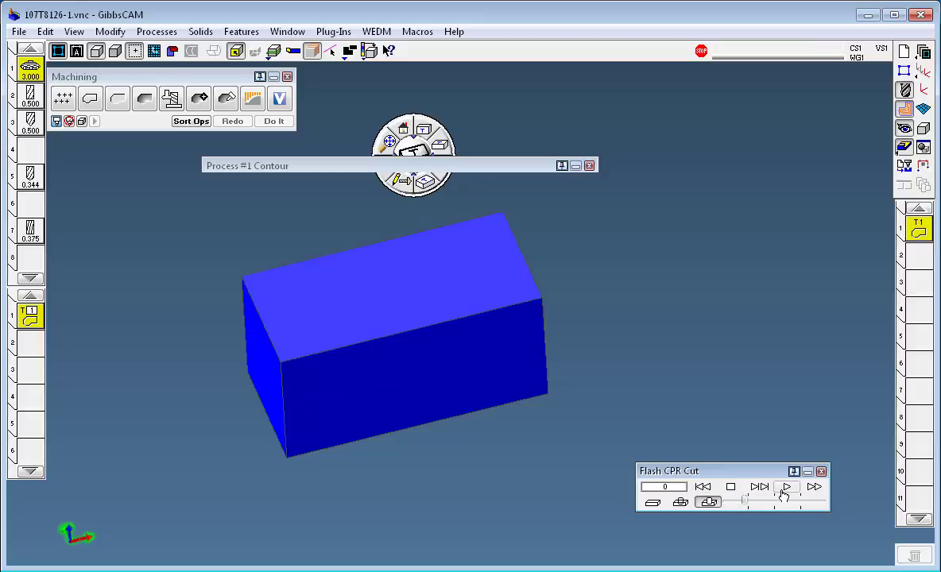
click(783, 488)
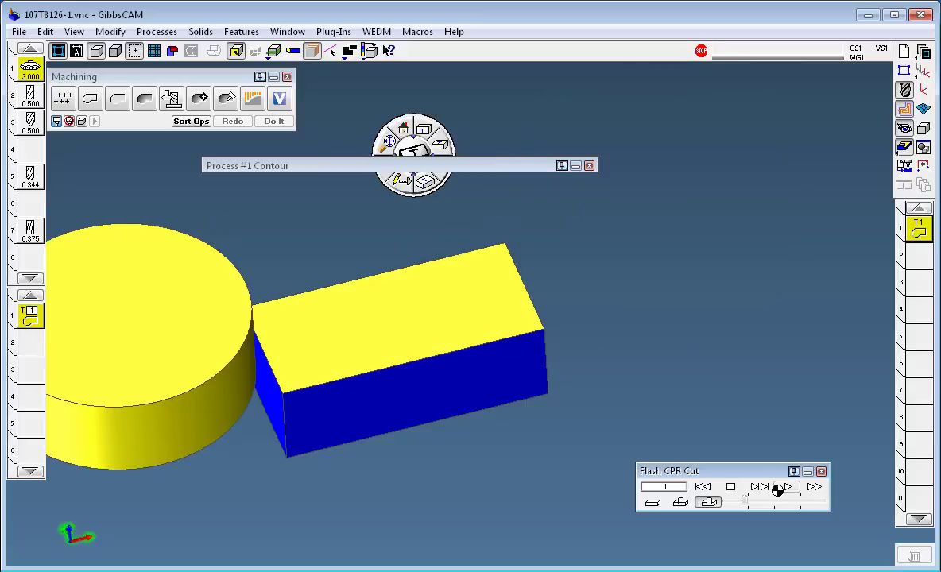
click(821, 473)
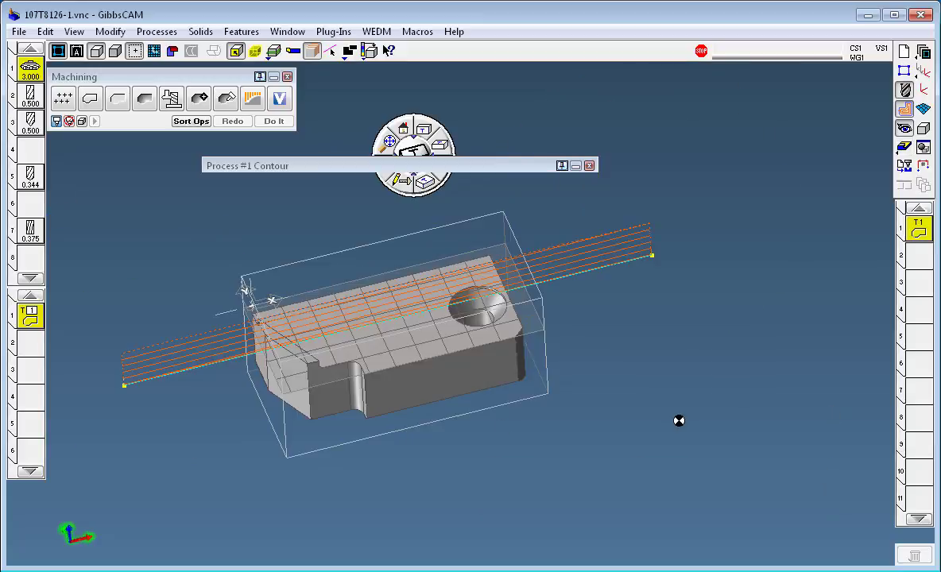
- Create a second contour process with the 3-inch face mill, using a top surface Z of 0.01, Z stock of 0 and Ramp Down disabled
drag(89, 99, 32, 318)
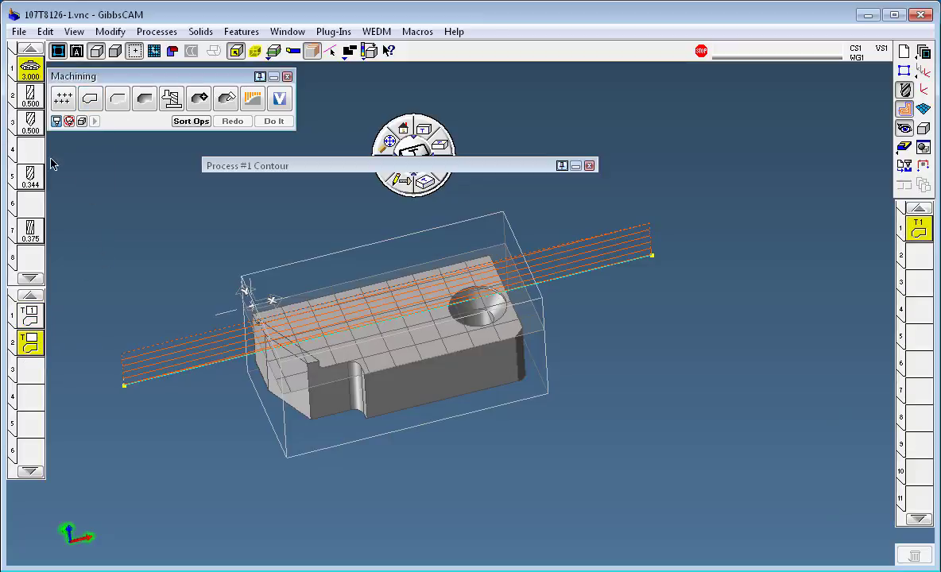
drag(30, 70, 30, 339)
click(404, 288)
text(.01)
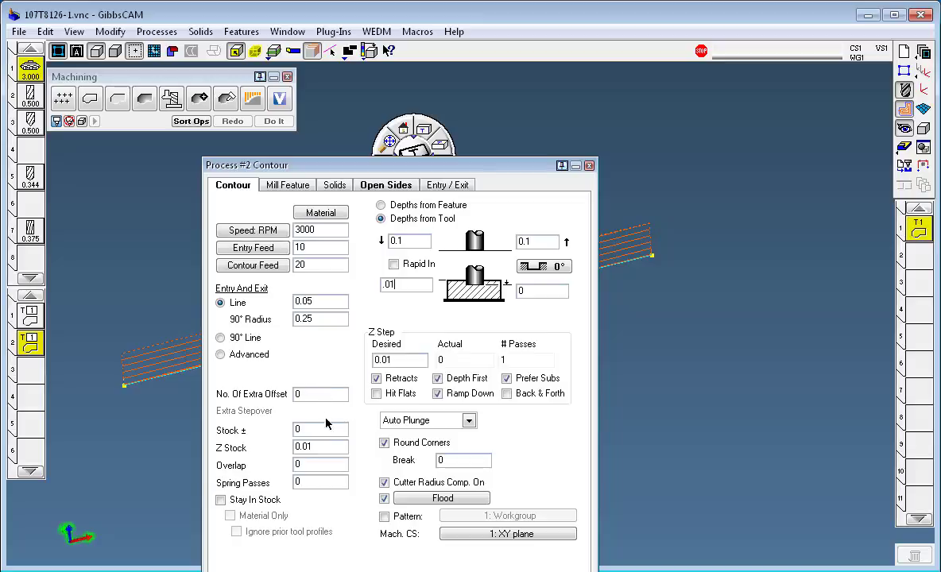
drag(315, 452, 259, 439)
text(0)
click(442, 395)
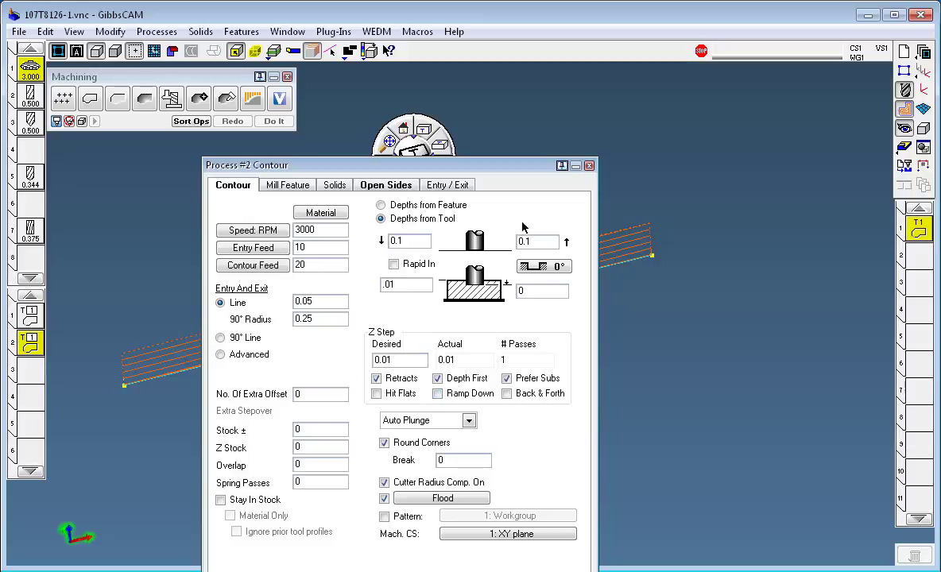
click(589, 165)
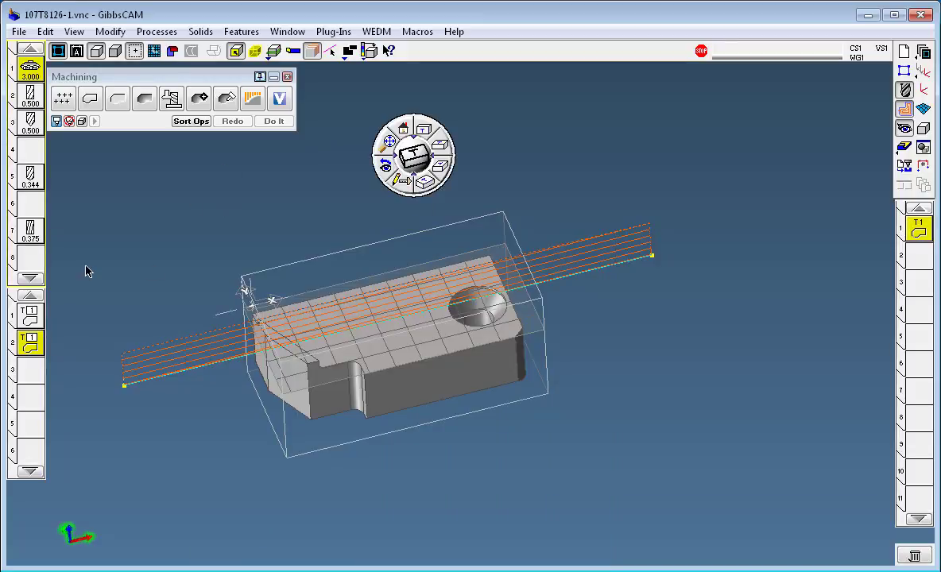
- Generate the finish facing pass as a second operation along the same lengthwise line
click(652, 256)
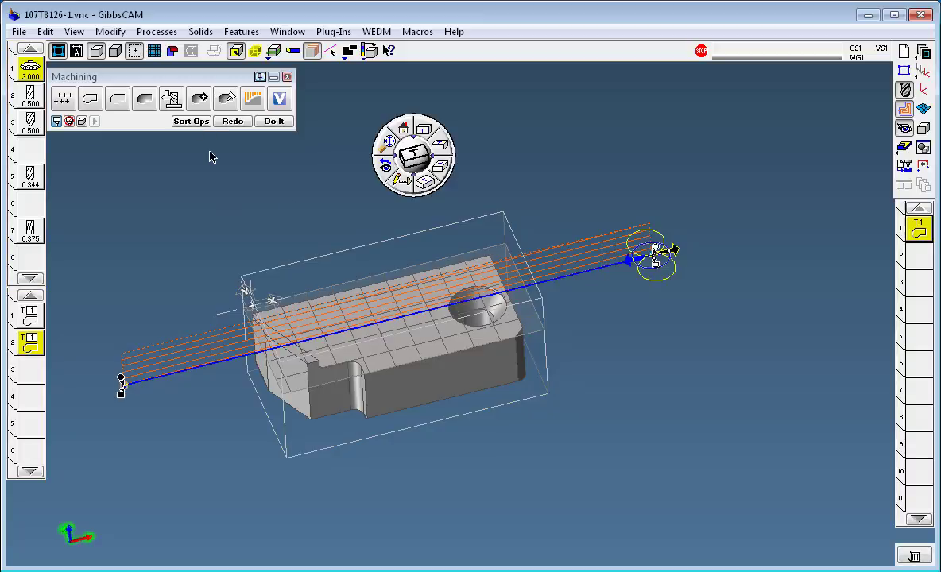
click(234, 123)
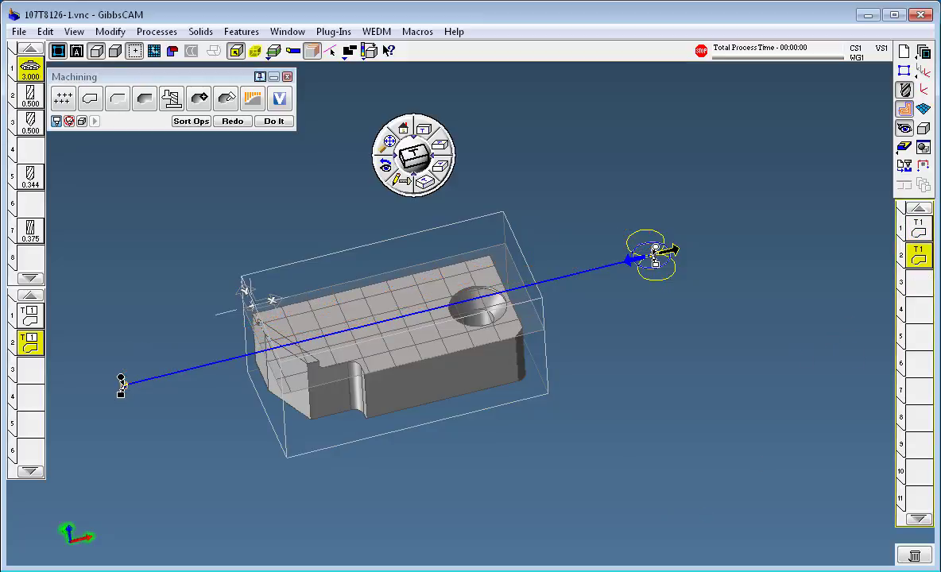
- Simulate the rough and finish facing operations on the stock
click(904, 149)
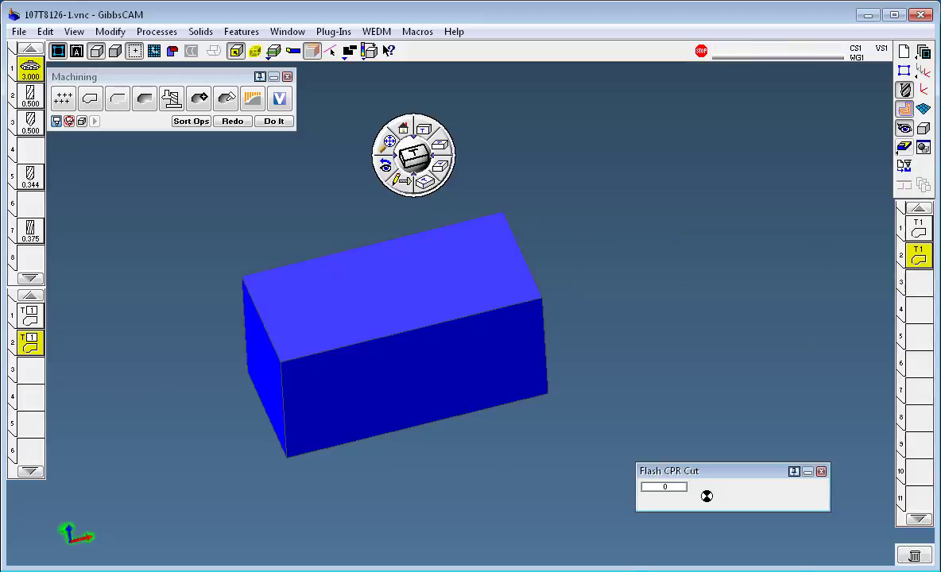